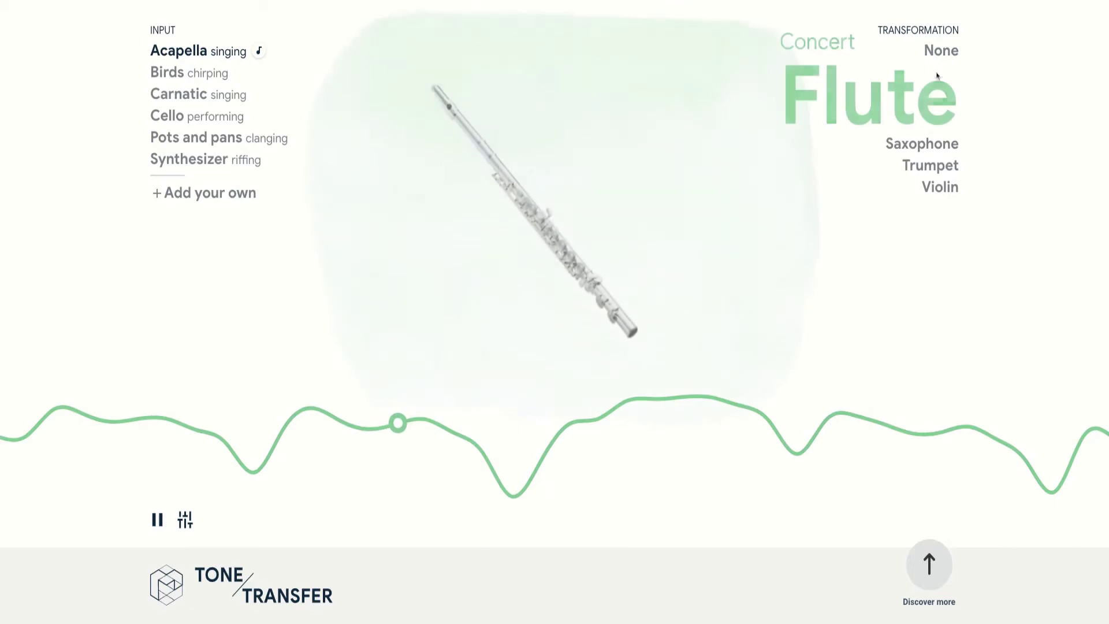
Step: Hear the singing as saxophone and violin, then the Pots and pans clip as saxophone and trumpet
click(933, 149)
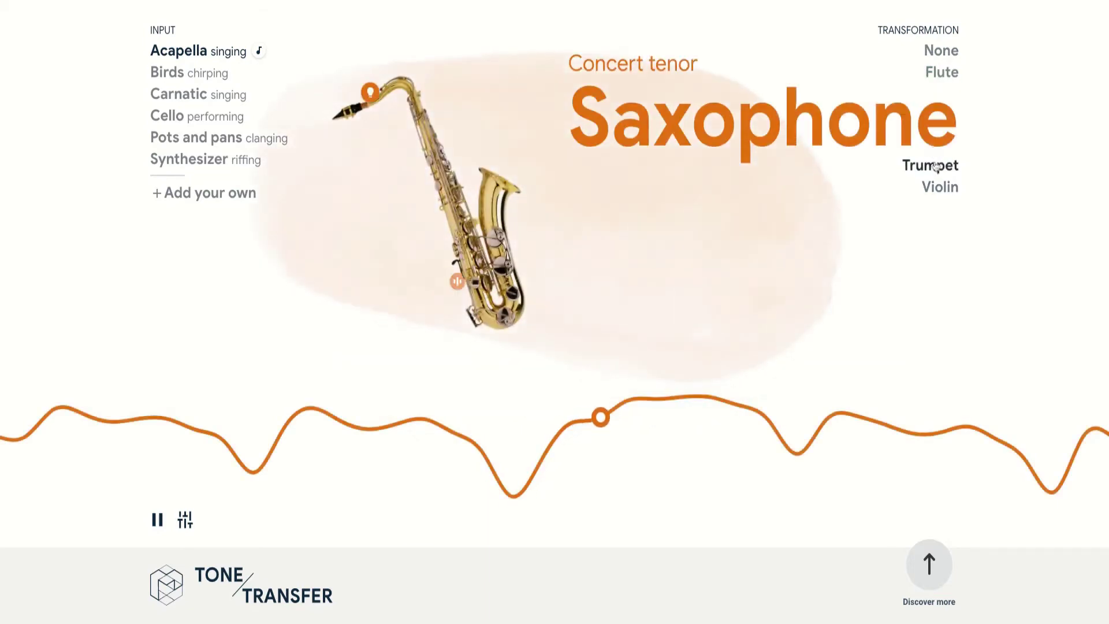
click(939, 188)
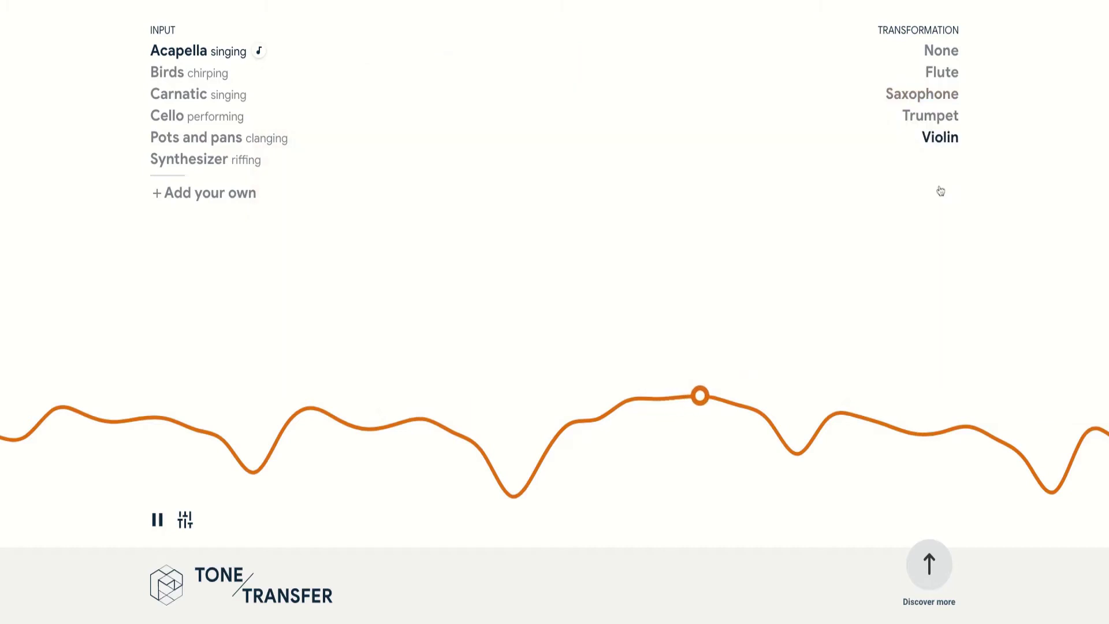
click(196, 140)
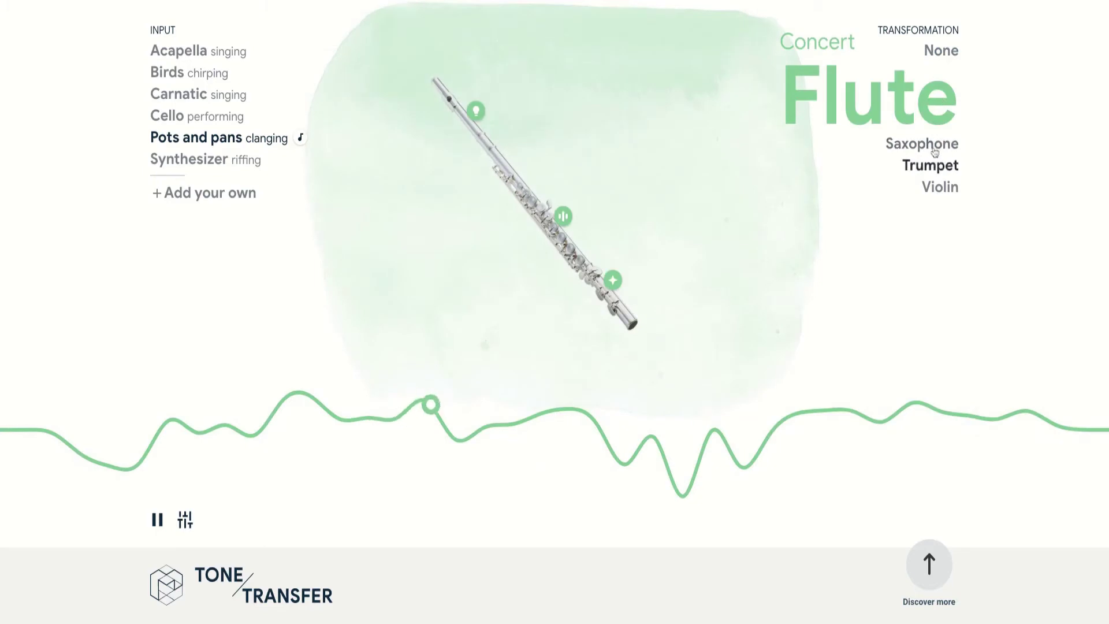
click(934, 151)
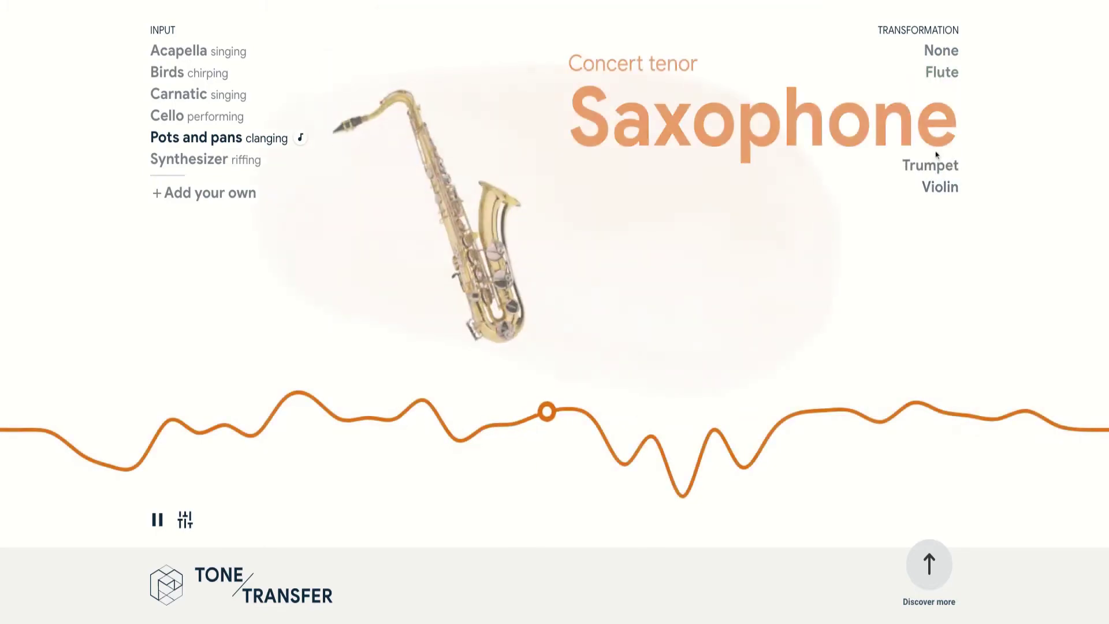
click(938, 168)
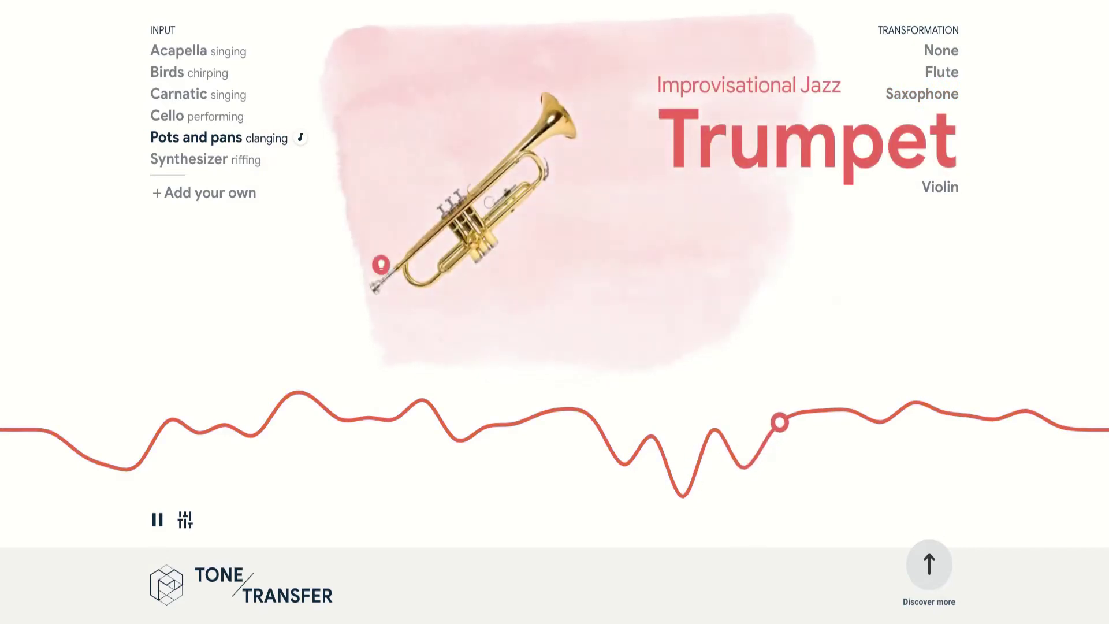
mouse_move(550, 142)
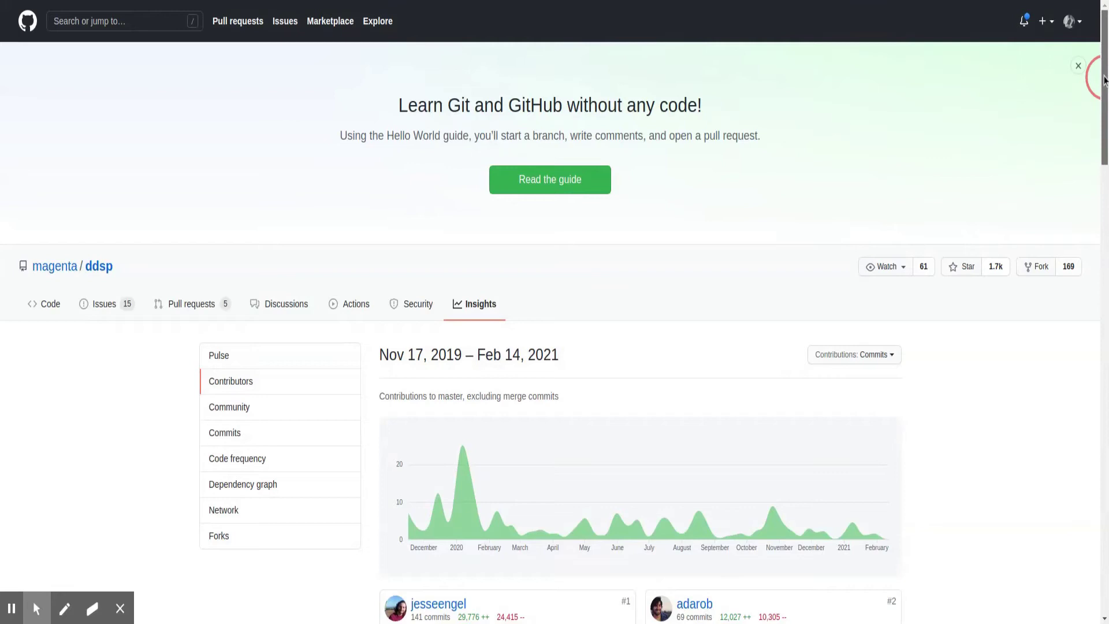
Step: Scroll the ddsp contributor commit graphs and open the #1 contributor's profile
drag(1104, 80, 1102, 189)
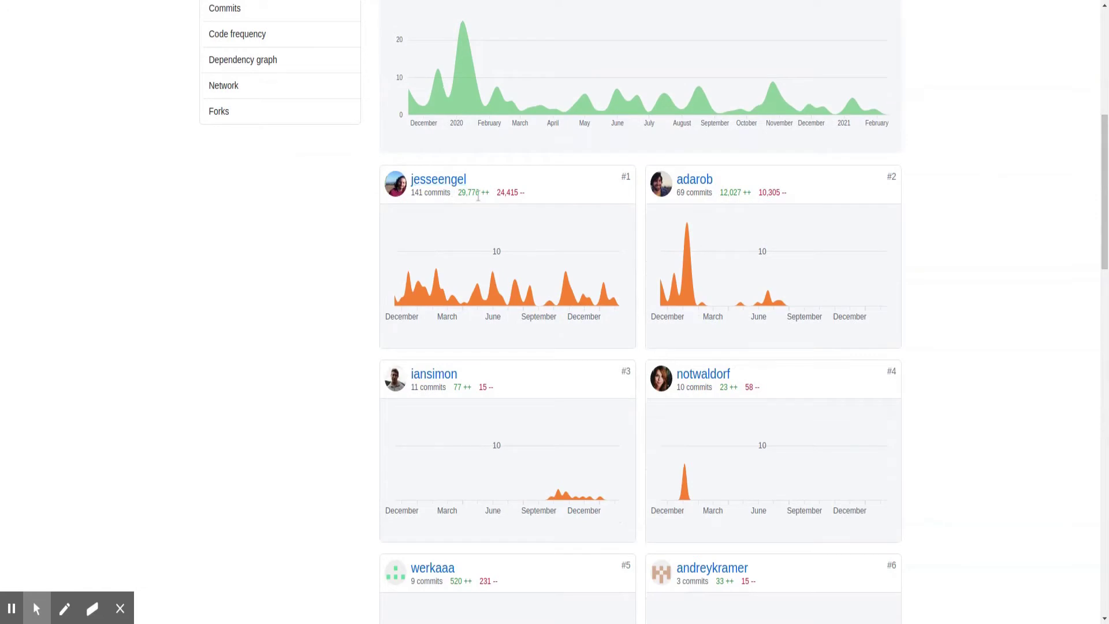
click(450, 183)
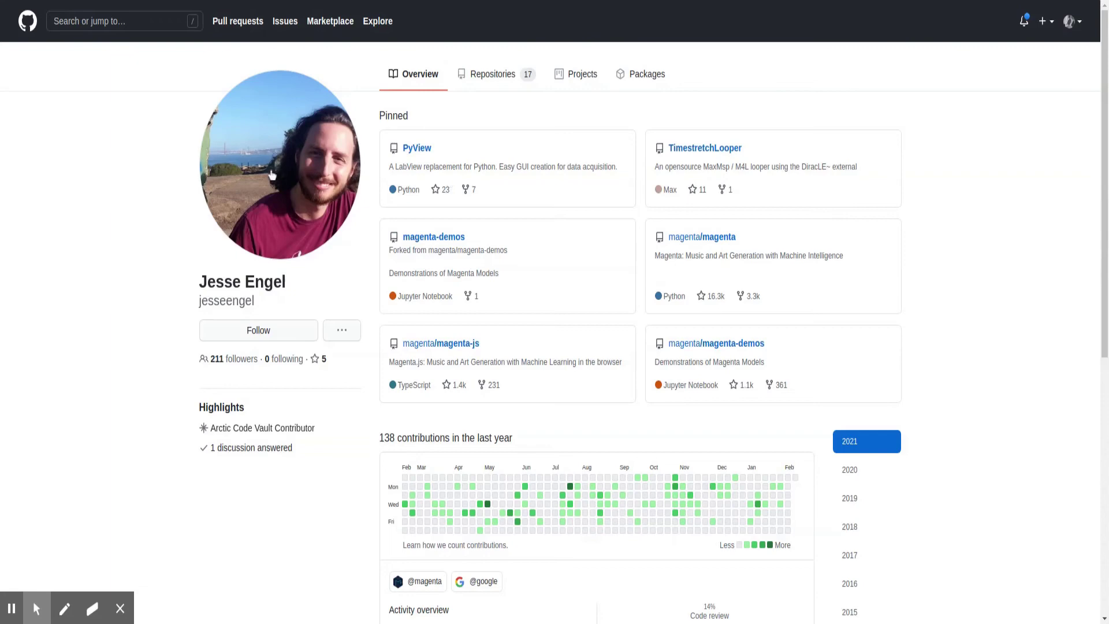
key(ctrl+Tab)
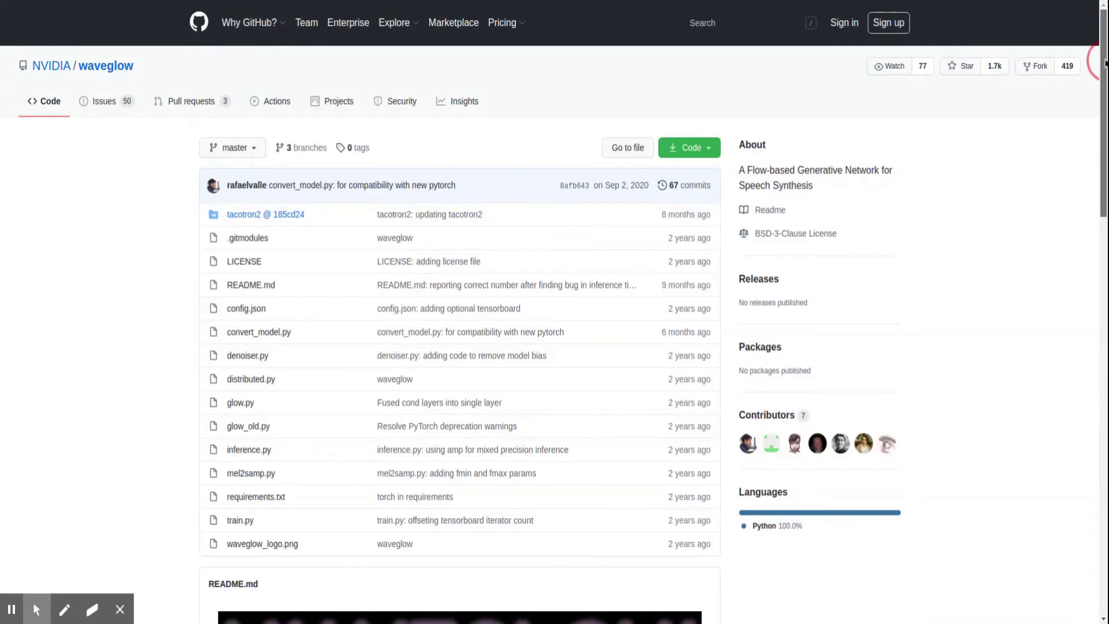
Step: Read the NVIDIA/waveglow README.md down to its training and inference instructions
scroll(1105, 63, down, 10)
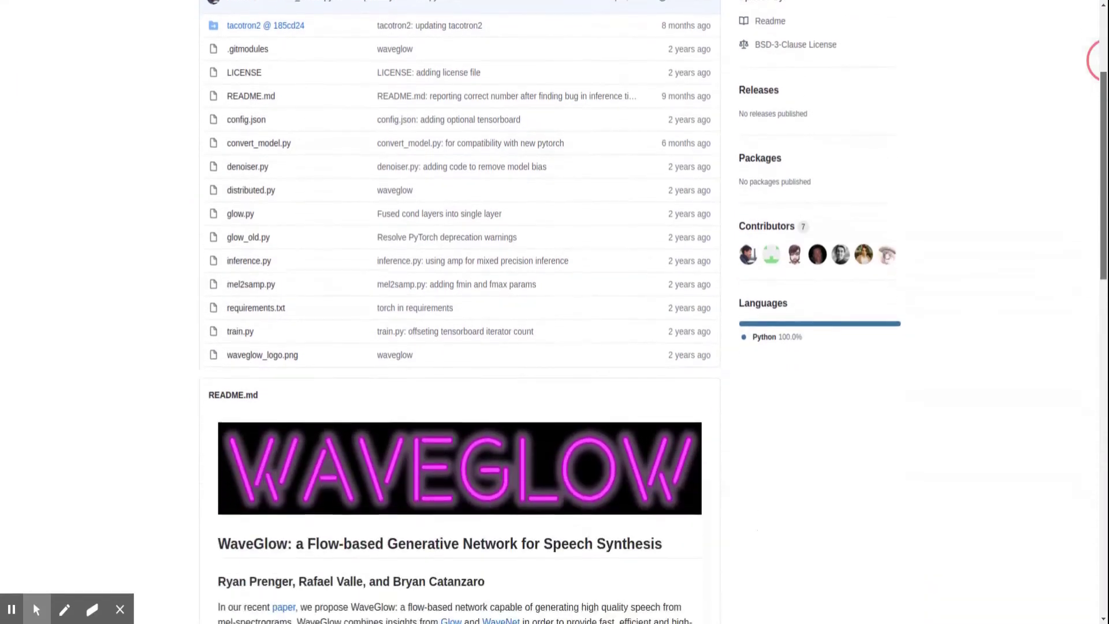
scroll(1100, 61, up, 1)
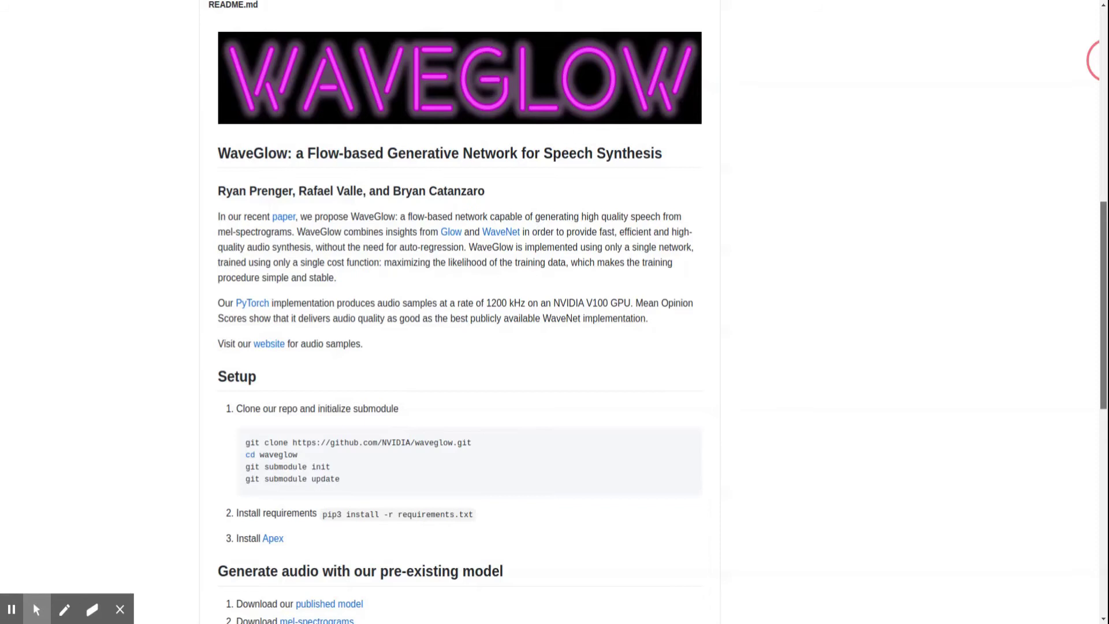
scroll(459, 312, down, 5)
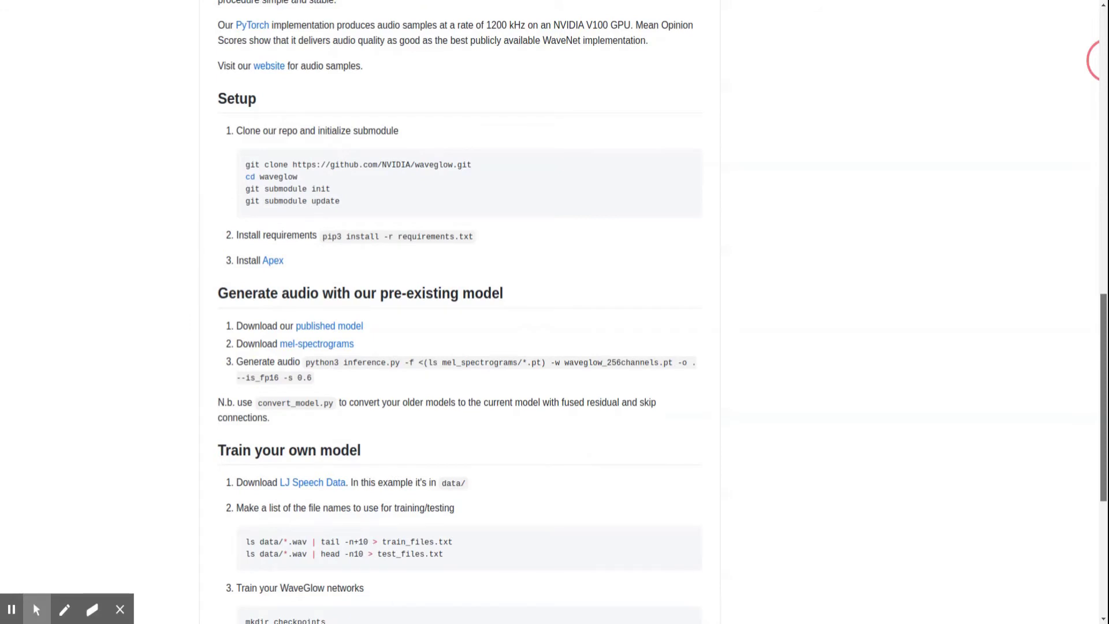
scroll(459, 312, down, 4)
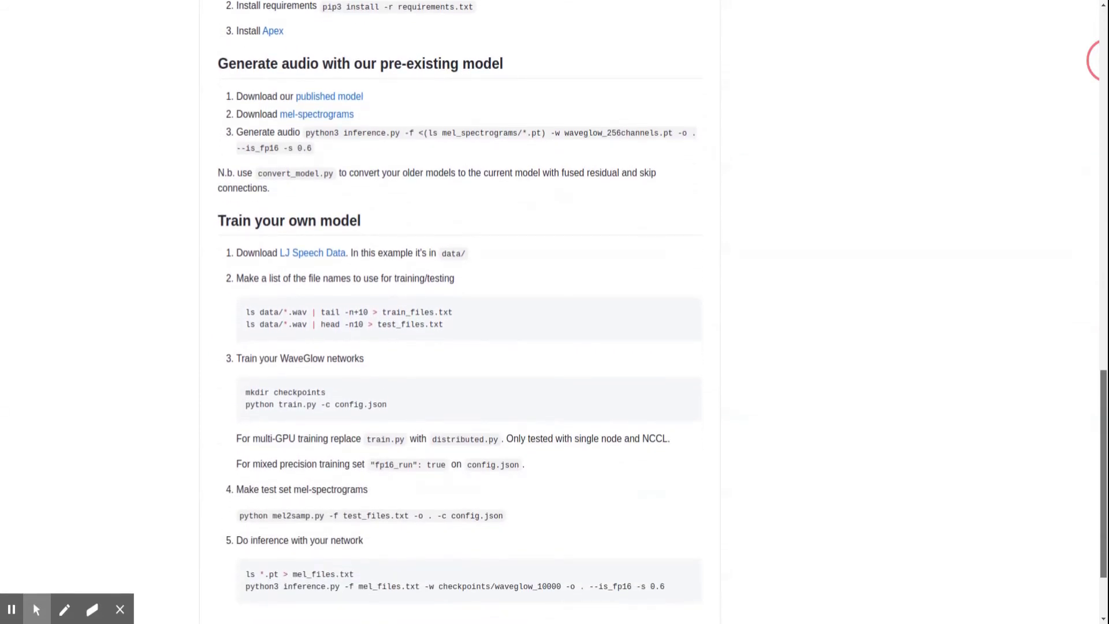
scroll(459, 312, down, 2)
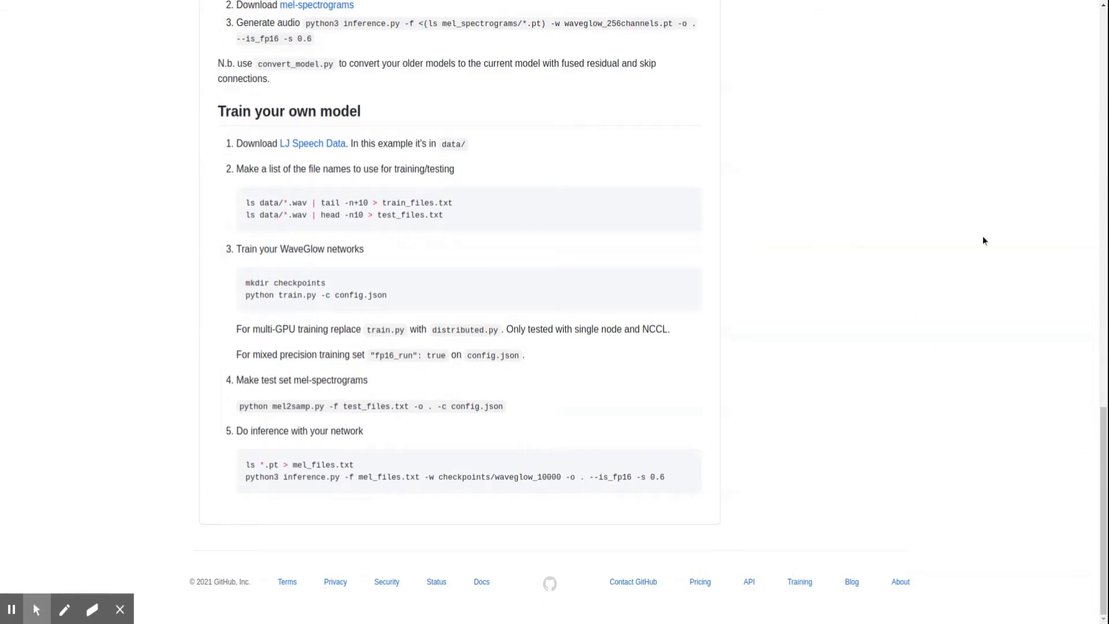
click(124, 615)
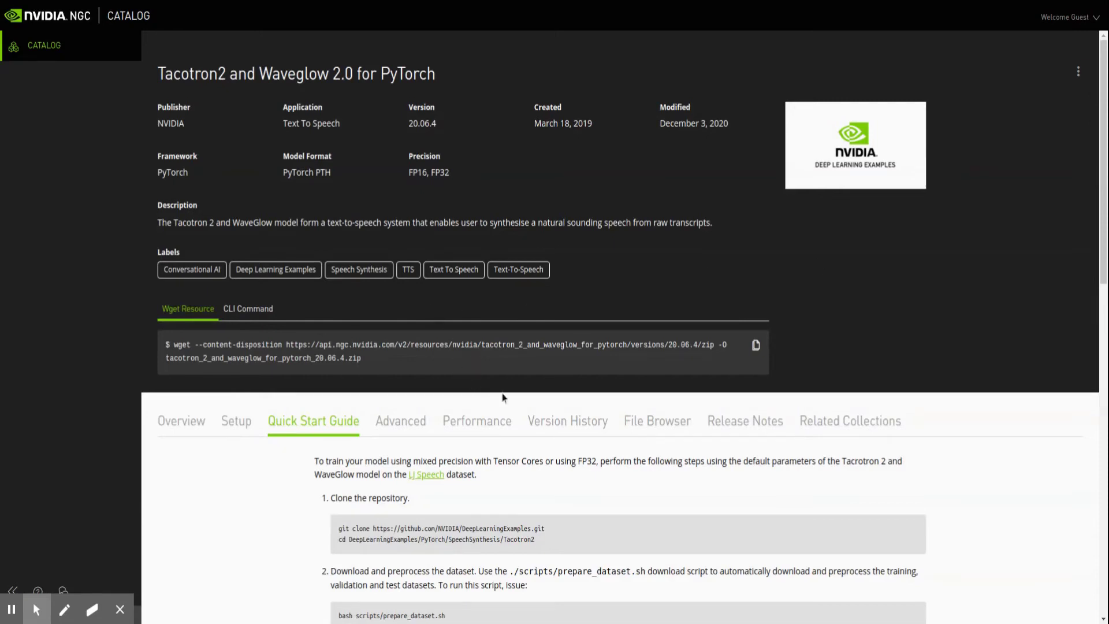
Step: Highlight the clone, prepare_dataset.sh and build.sh commands in the Tacotron 2 quick-start guide
scroll(872, 335, down, 7)
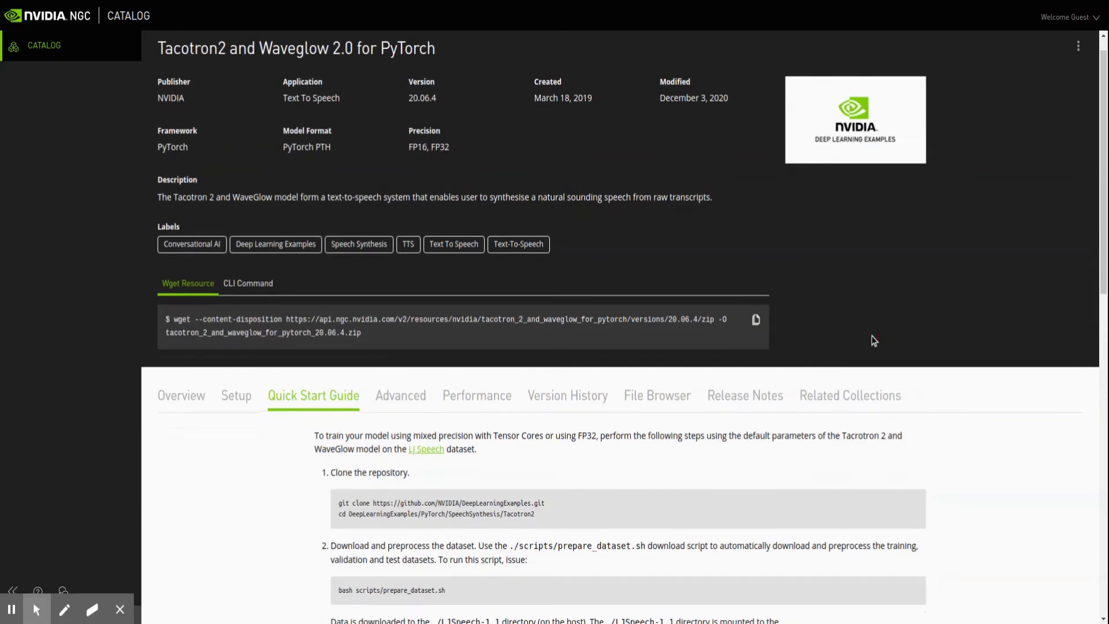
mouse_move(552, 109)
mouse_down()
mouse_move(312, 92)
mouse_move(328, 95)
mouse_up()
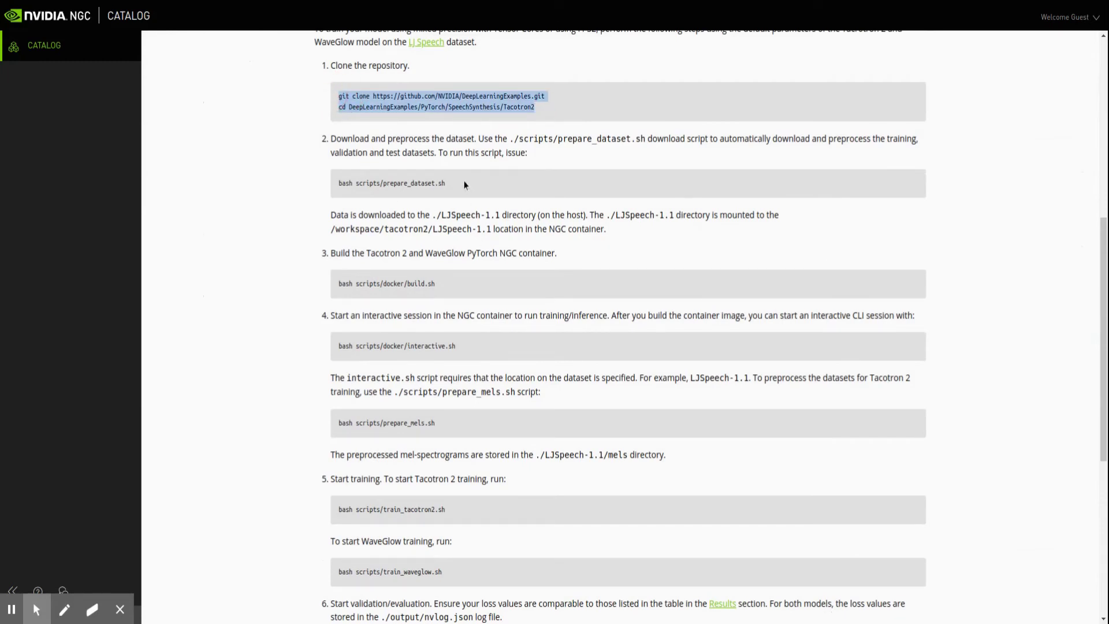
drag(457, 182, 325, 184)
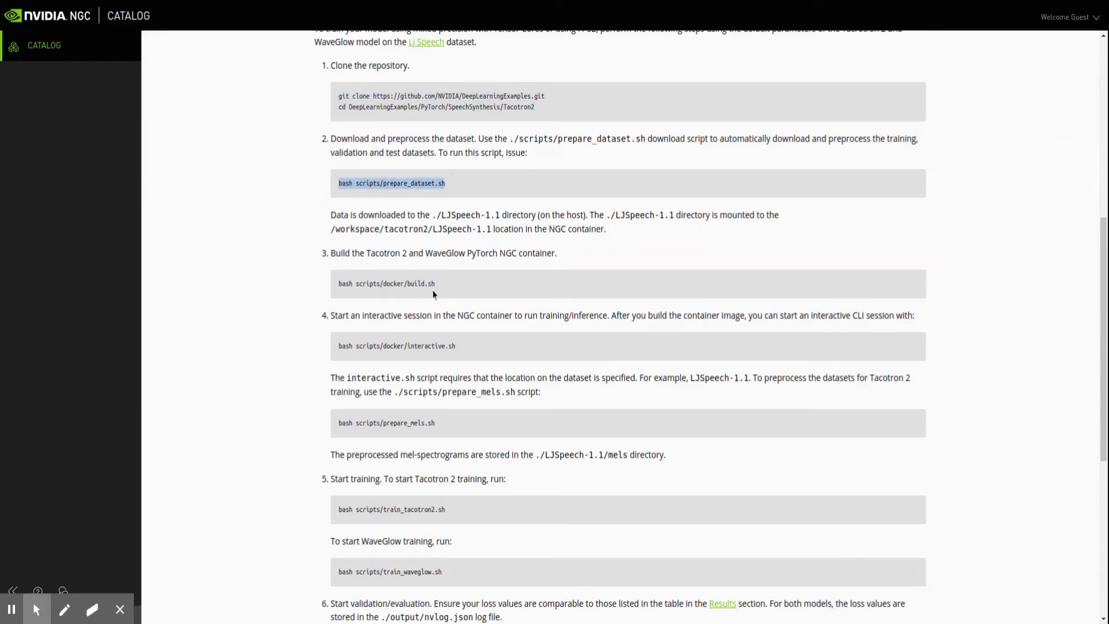
drag(442, 284, 321, 284)
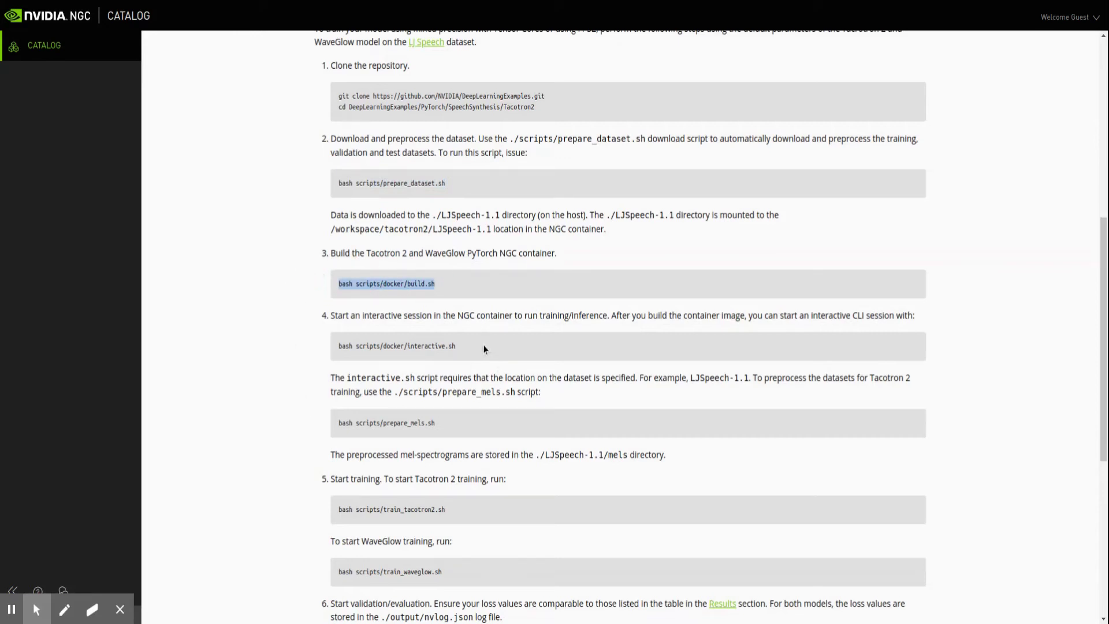
click(253, 356)
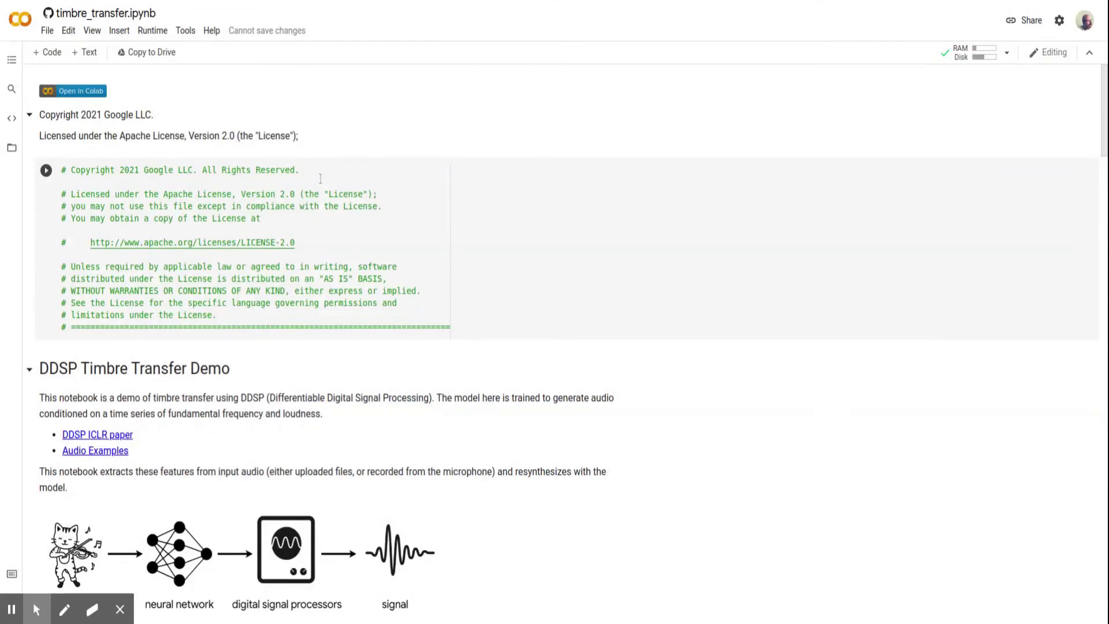
Step: Replay the 5-second clip in the Record or Upload Audio output and view its plots
scroll(343, 219, down, 3)
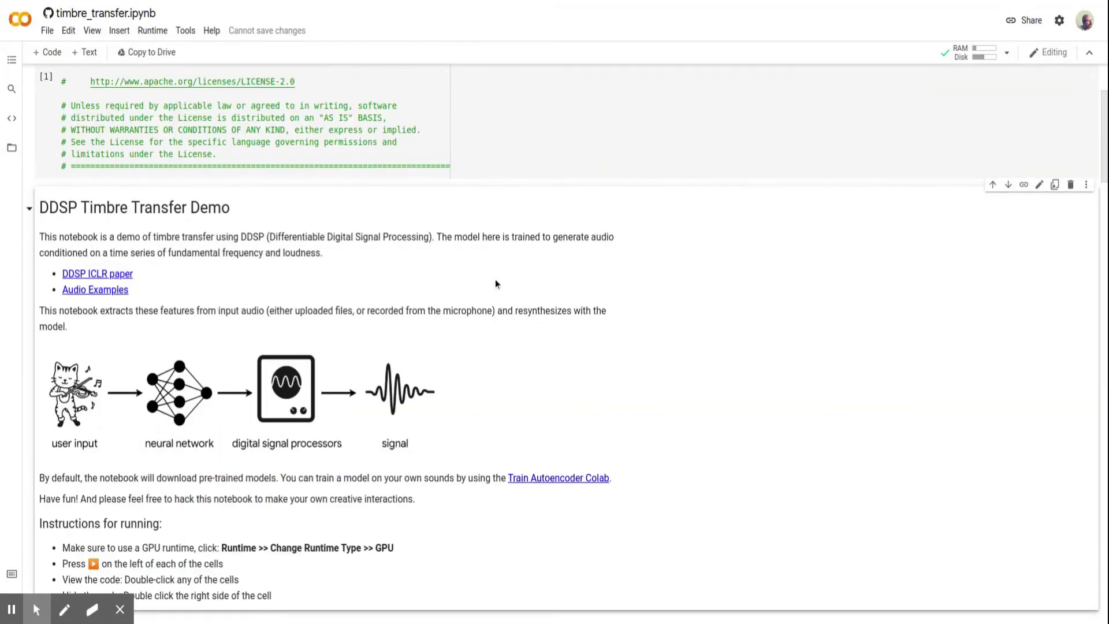
scroll(730, 341, down, 15)
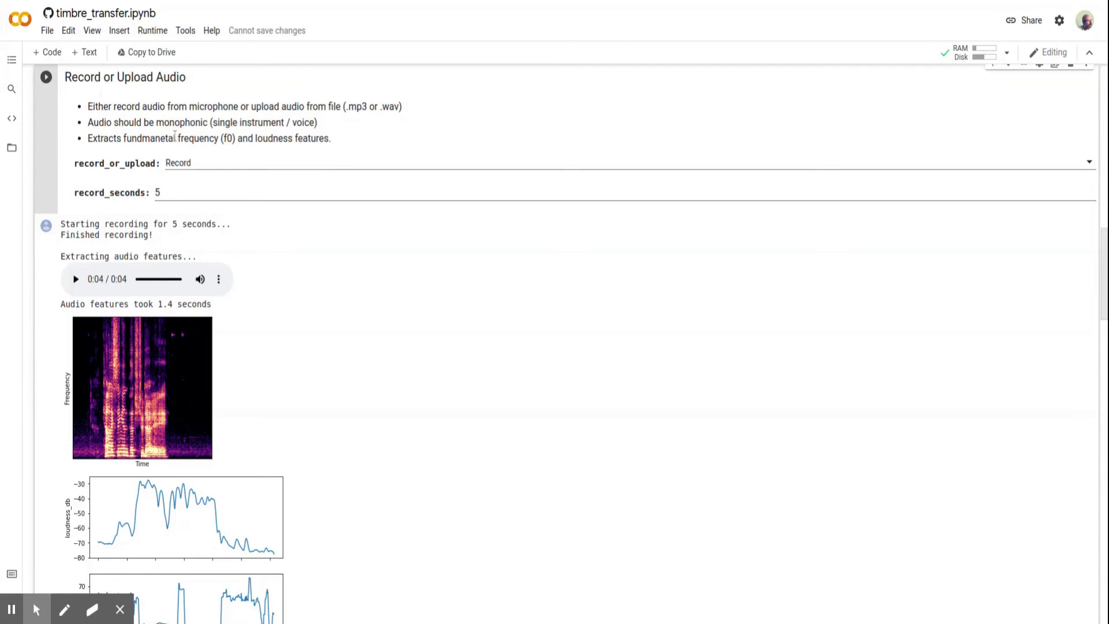
click(76, 280)
scroll(385, 293, down, 2)
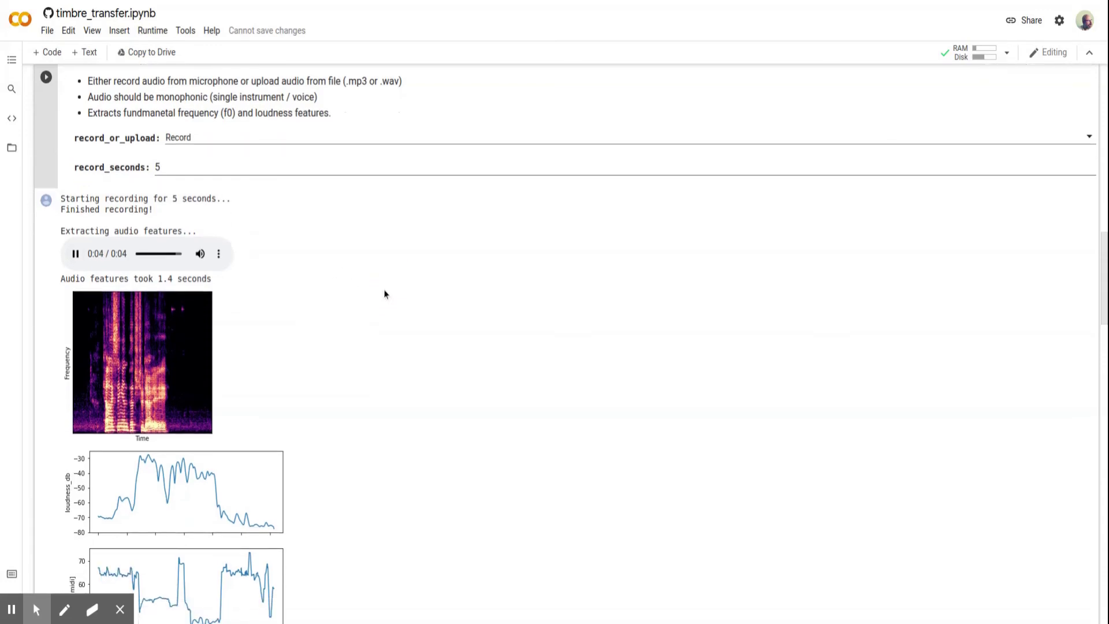
scroll(385, 294, down, 4)
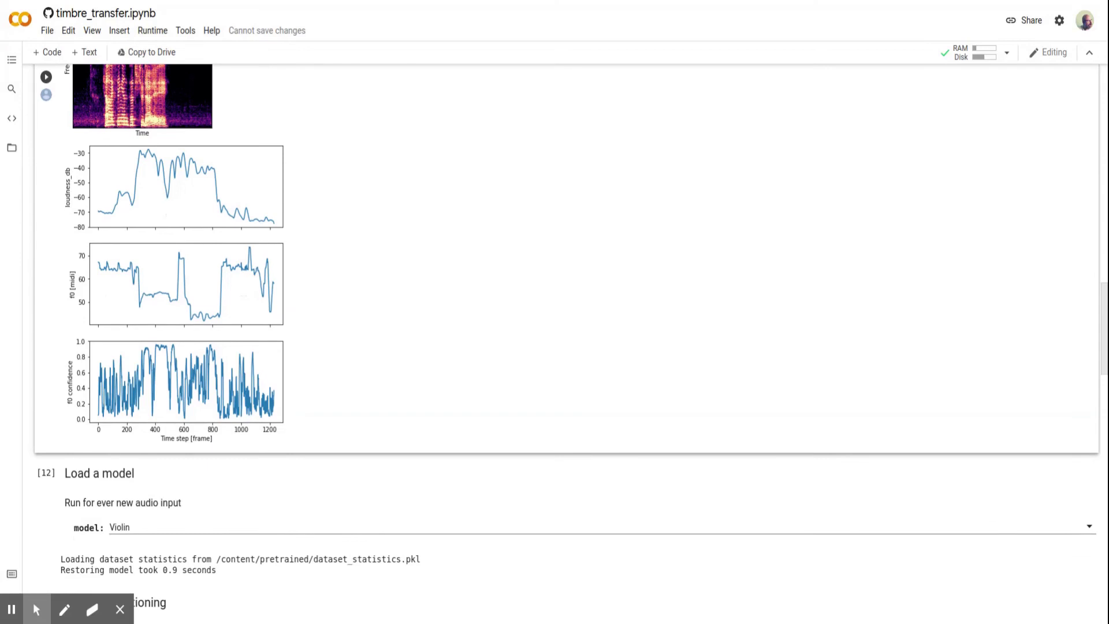
scroll(566, 289, down, 4)
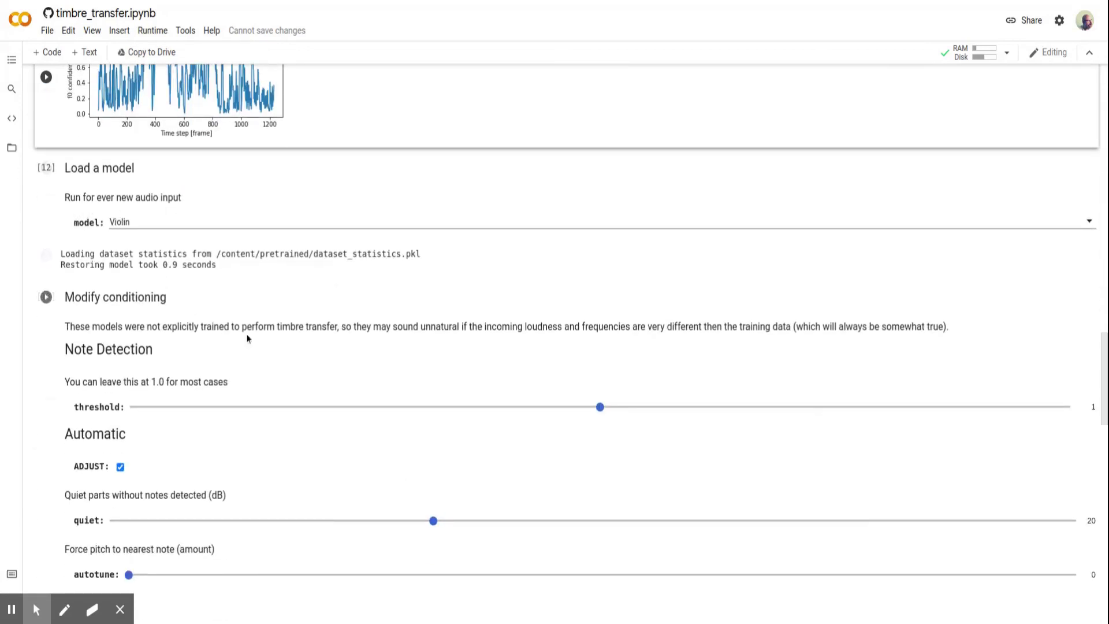
scroll(421, 339, down, 1)
scroll(420, 340, down, 5)
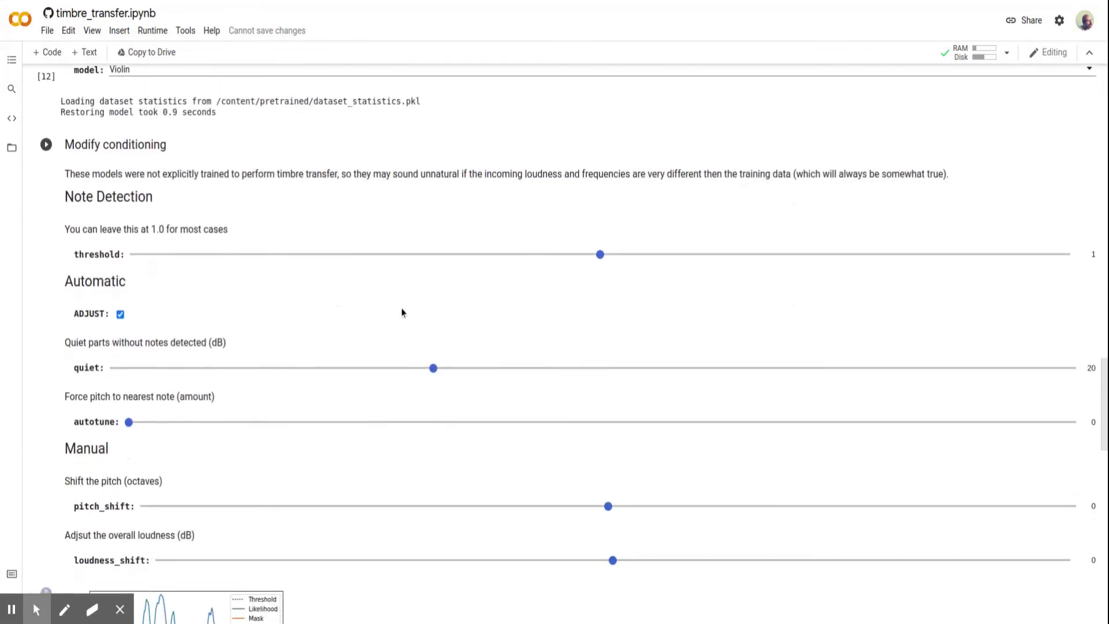
scroll(403, 318, down, 3)
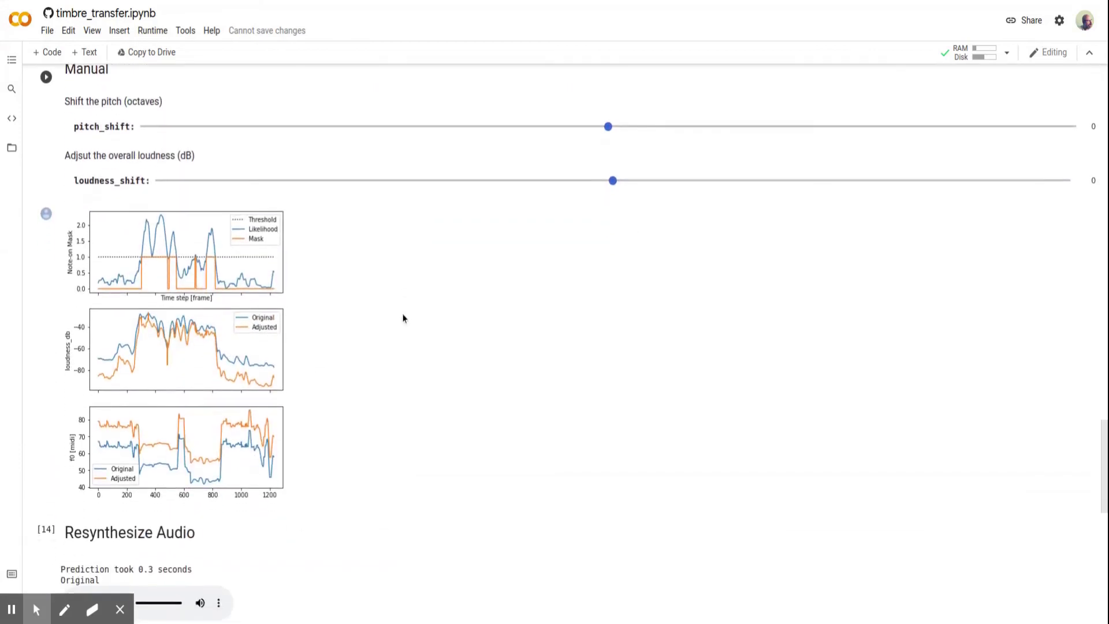
scroll(403, 318, down, 2)
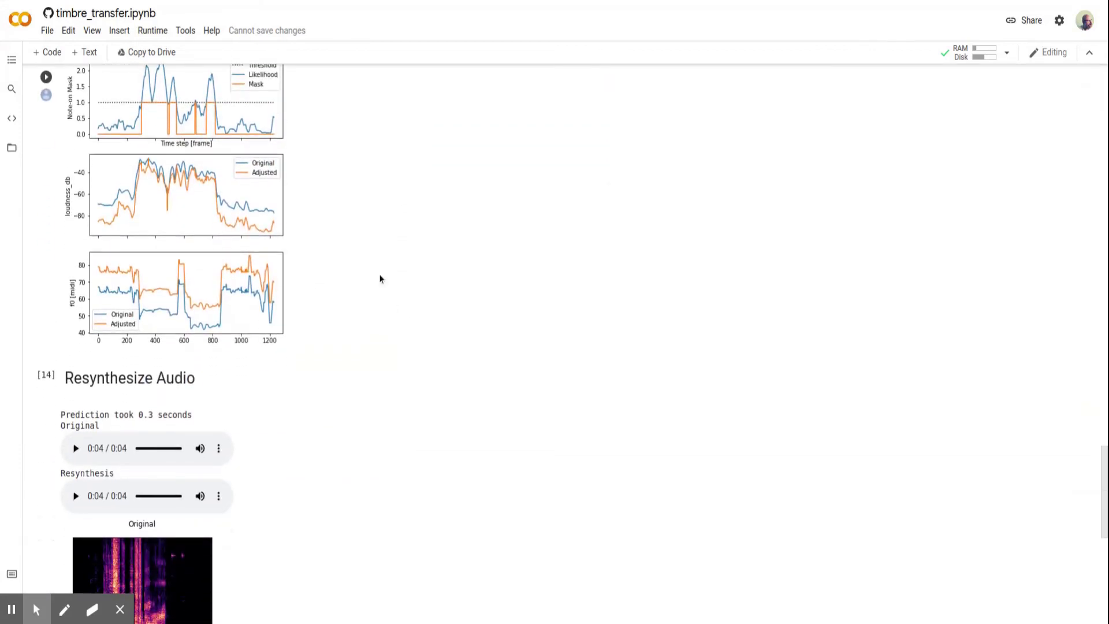
scroll(384, 140, up, 1)
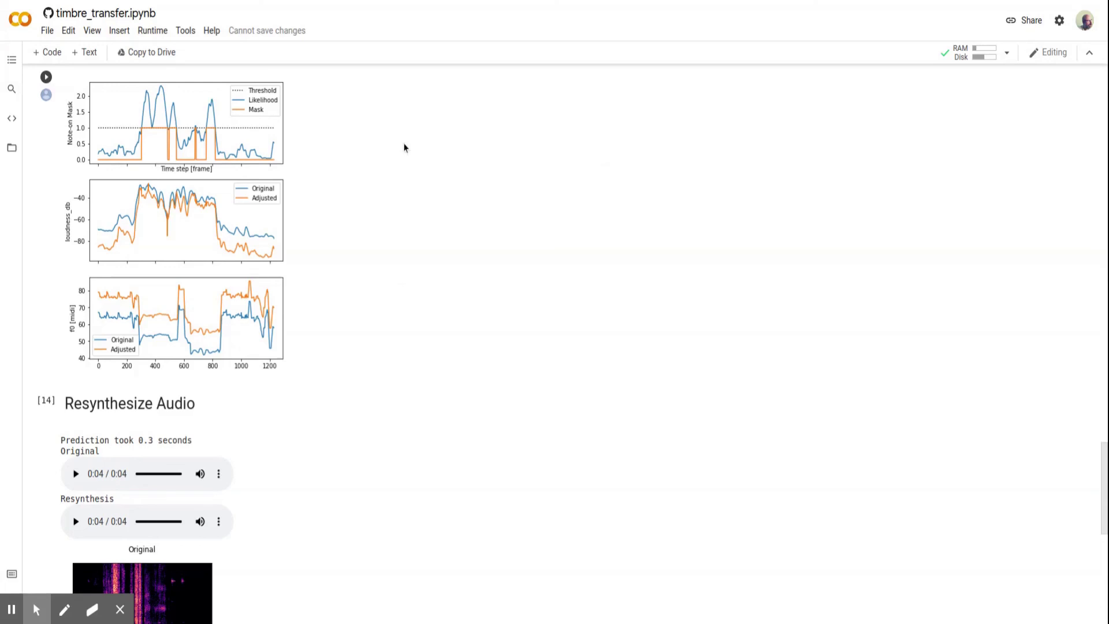
Step: Play the Resynthesis audio and view the Original and Resynthesis spectrograms
scroll(404, 149, down, 4)
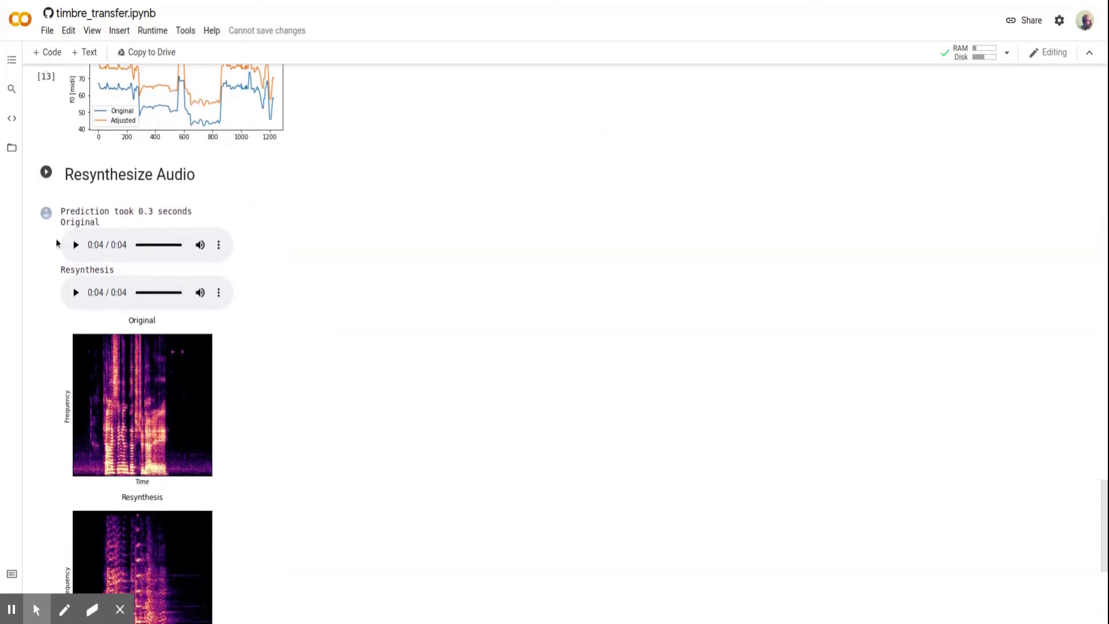
click(75, 293)
click(386, 287)
scroll(386, 288, down, 5)
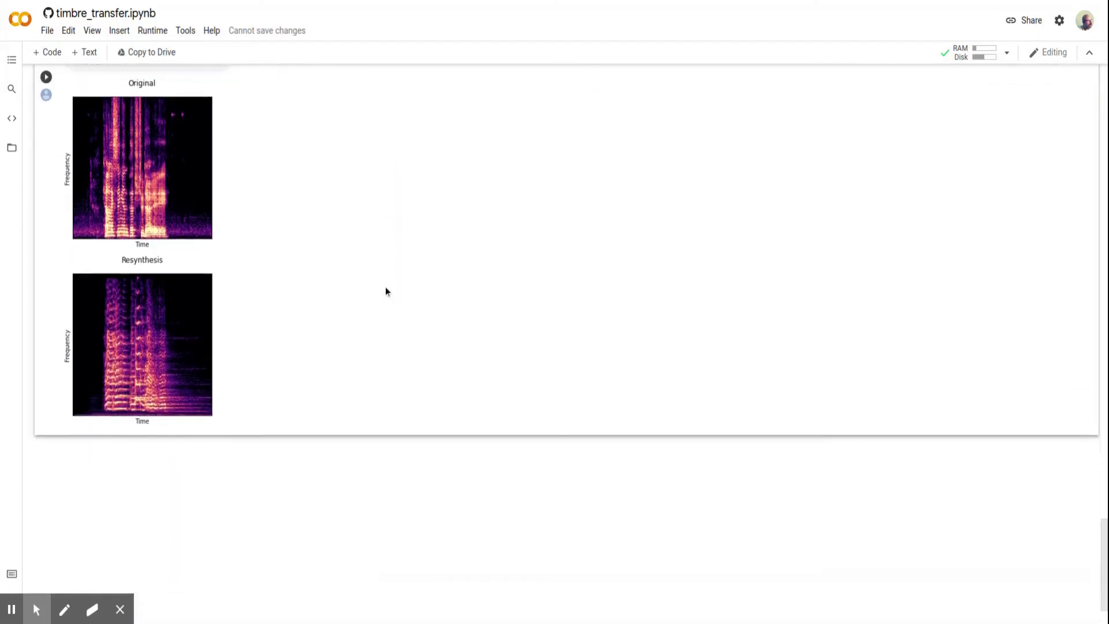
scroll(386, 288, up, 2)
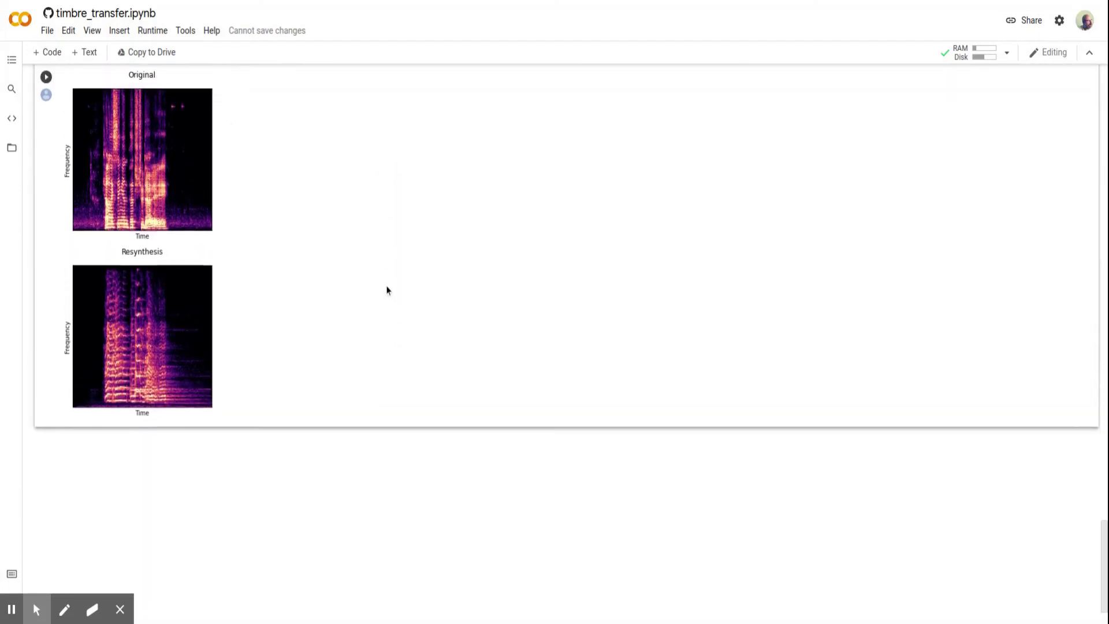